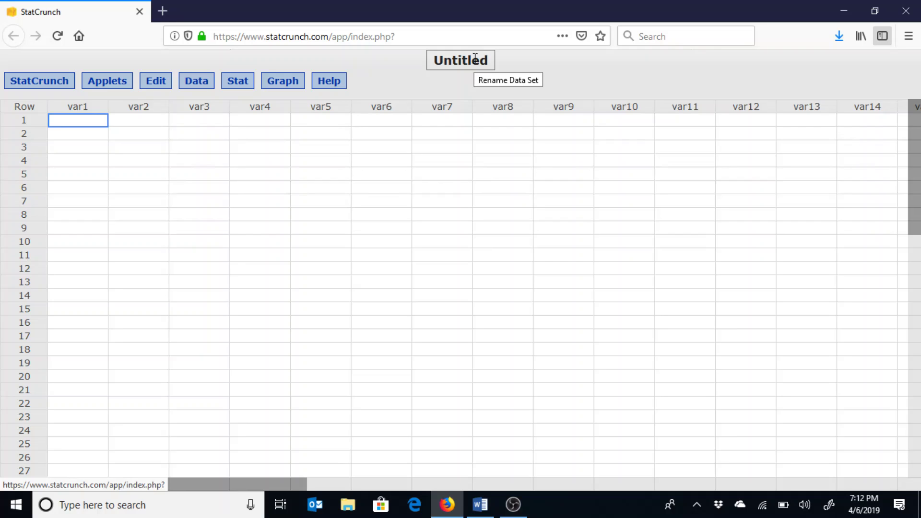
# Step: Open the T Calculator from the Stat > Calculators menu
pyautogui.click(247, 81)
pyautogui.moveTo(259, 99)
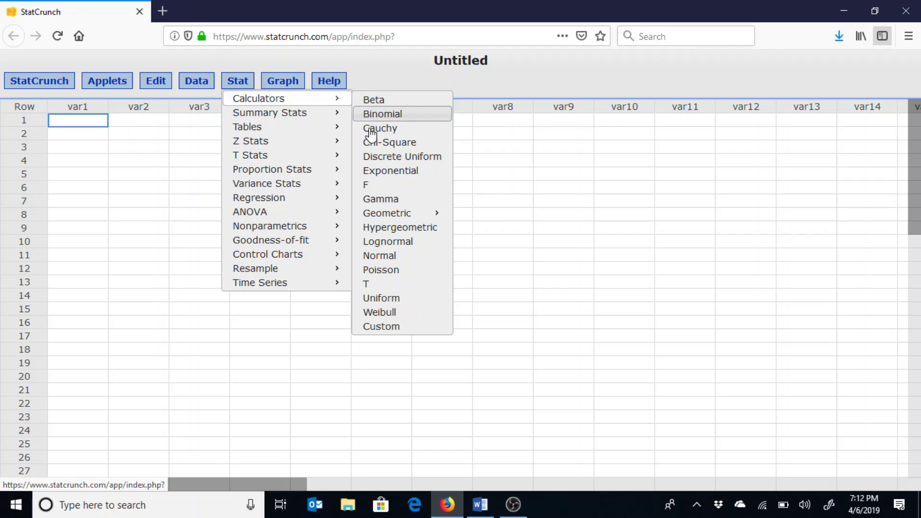
pyautogui.click(377, 288)
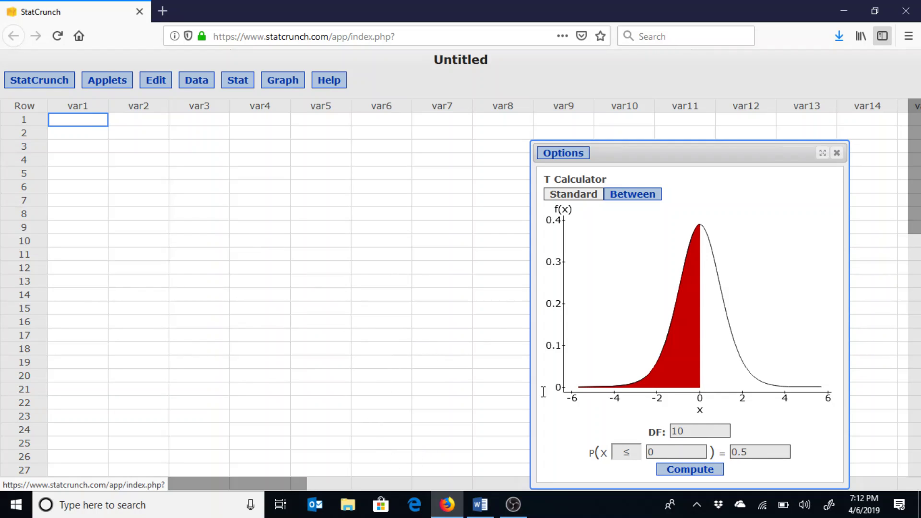
# Step: Compute the ≥ critical t for probability 0.1 with DF 15, giving 1.3406056
pyautogui.click(626, 453)
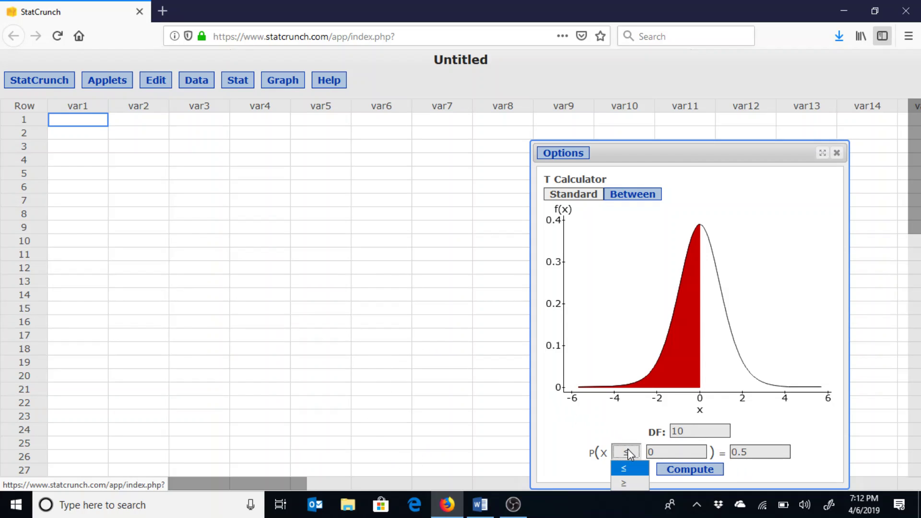
pyautogui.click(628, 483)
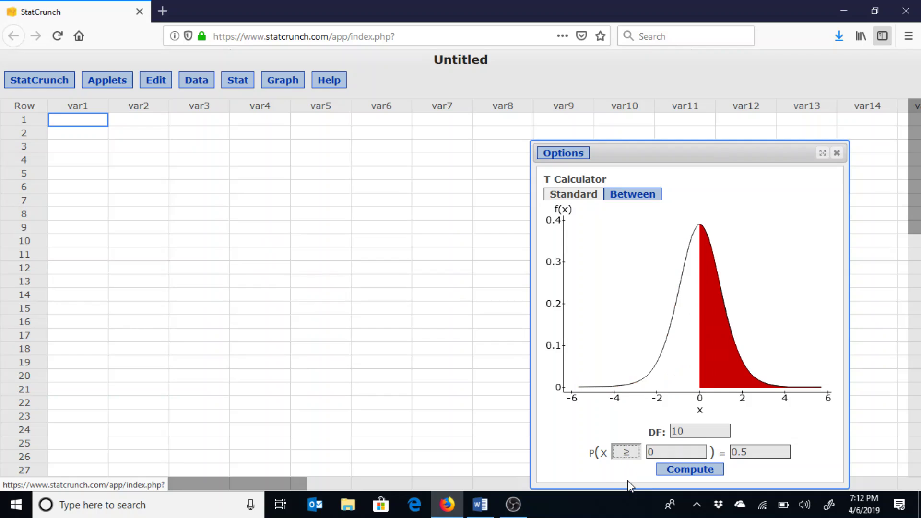
pyautogui.doubleClick(779, 455)
pyautogui.press('BackSpace')
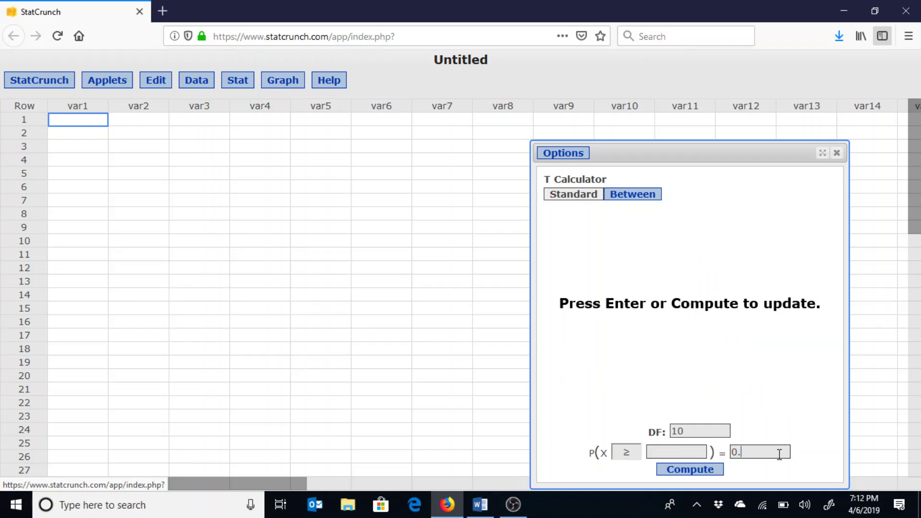
pyautogui.write('1')
pyautogui.doubleClick(721, 427)
pyautogui.write('15')
pyautogui.click(688, 476)
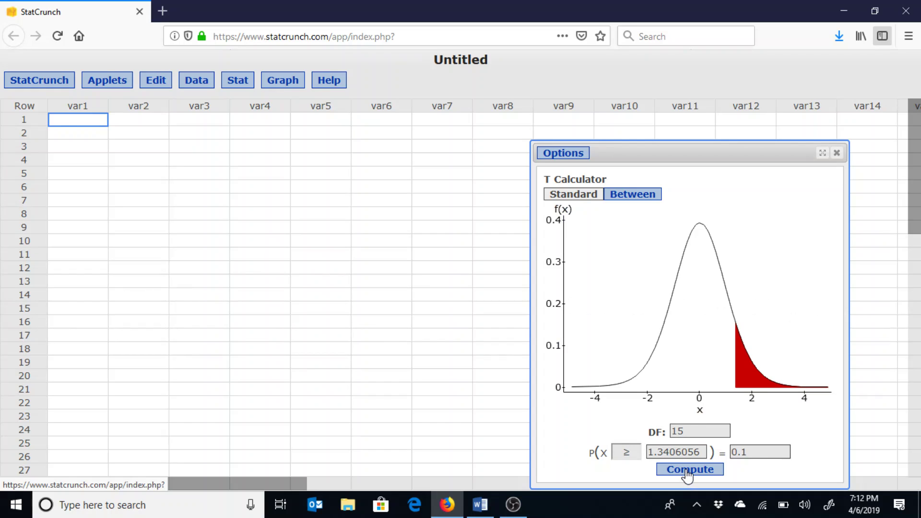